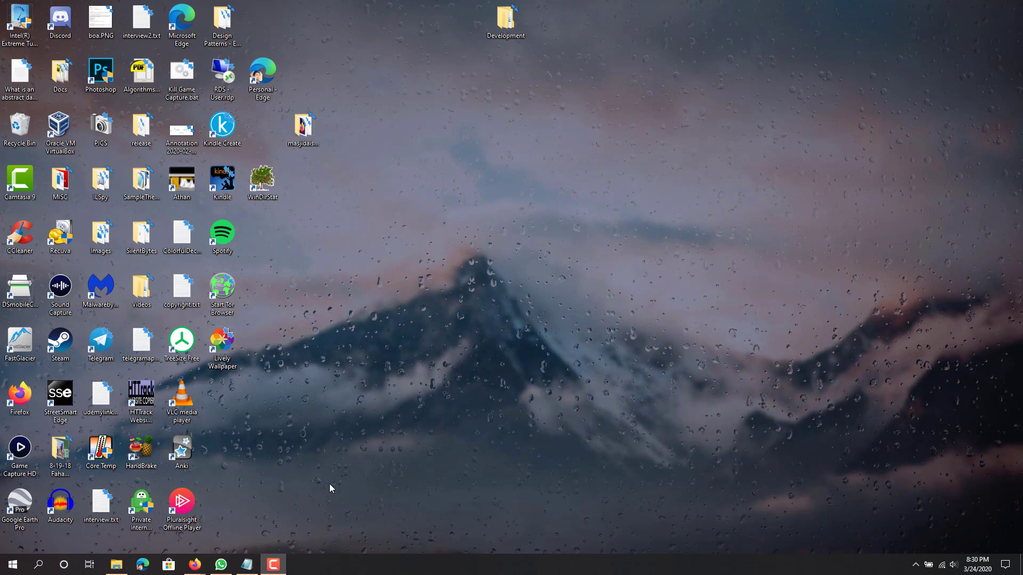
Bring the Lively GitHub repository window forward and maximize it.
mouse_move(195, 564)
left_click(286, 515)
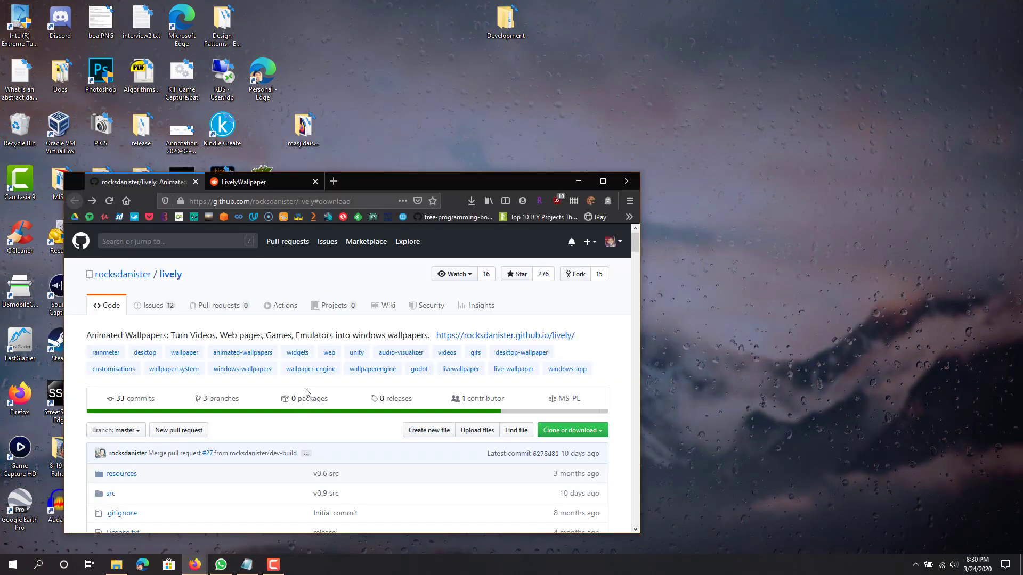
double_click(371, 188)
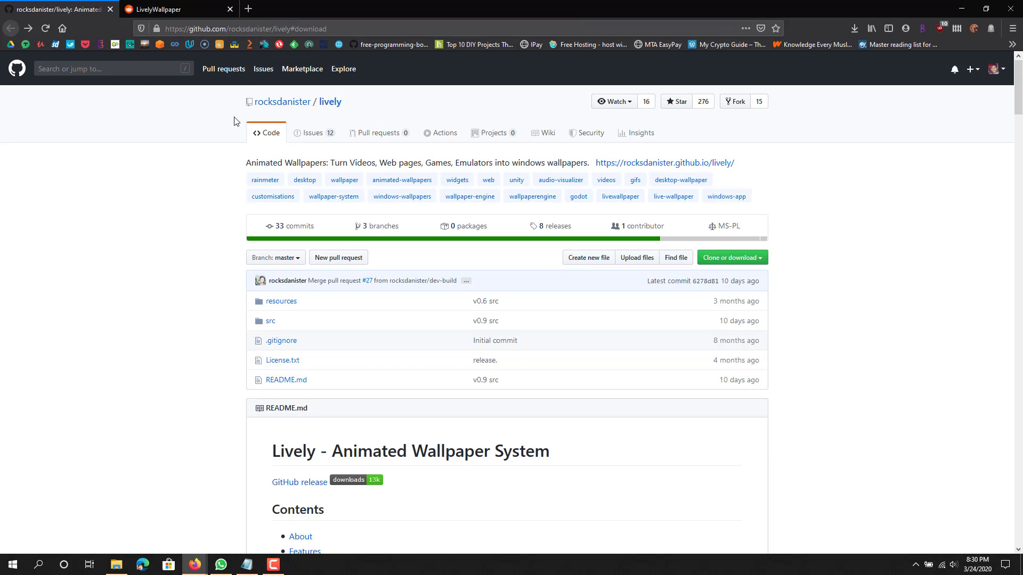
Scroll through the README feature showcase, then return up to the Features section.
scroll(170, 257, "down", 10)
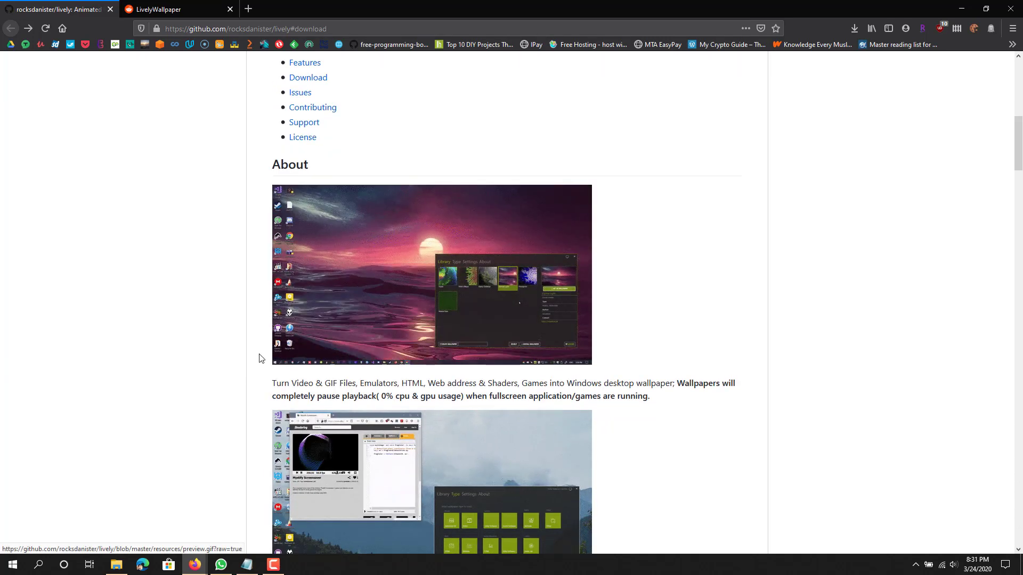
scroll(228, 366, "down", 4)
scroll(224, 366, "down", 3)
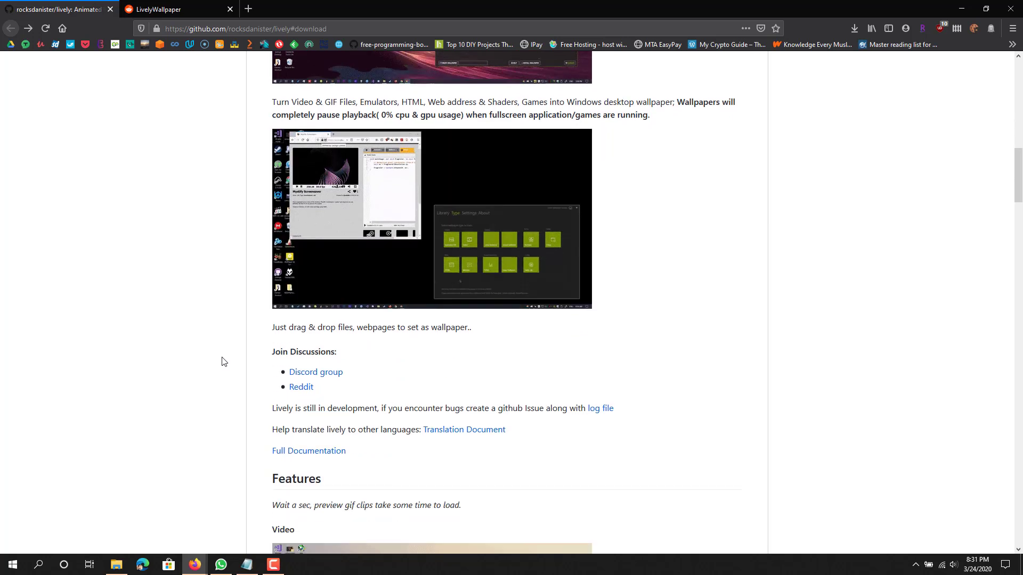
scroll(222, 365, "down", 4)
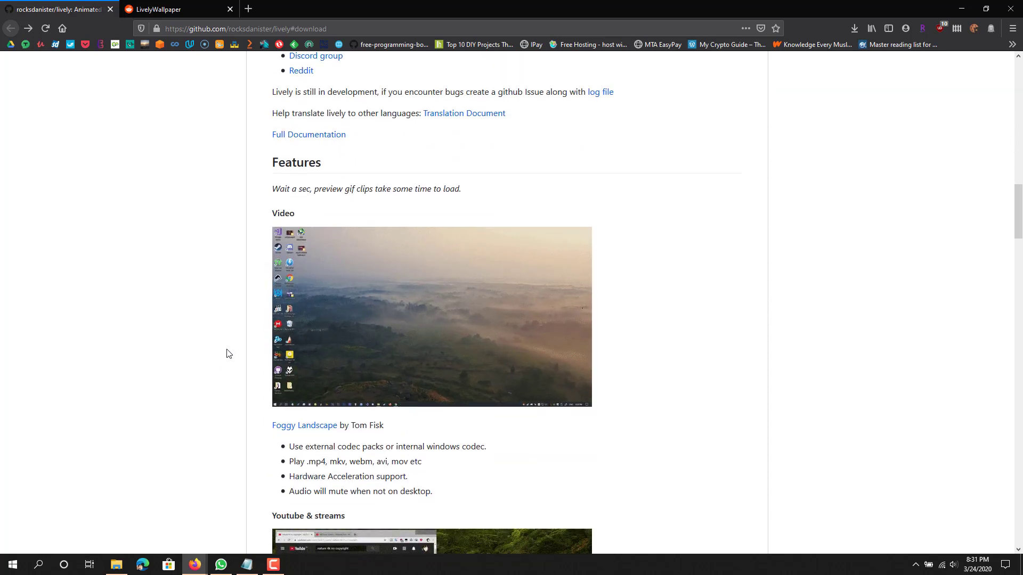
scroll(228, 354, "down", 2)
scroll(256, 385, "up", 1)
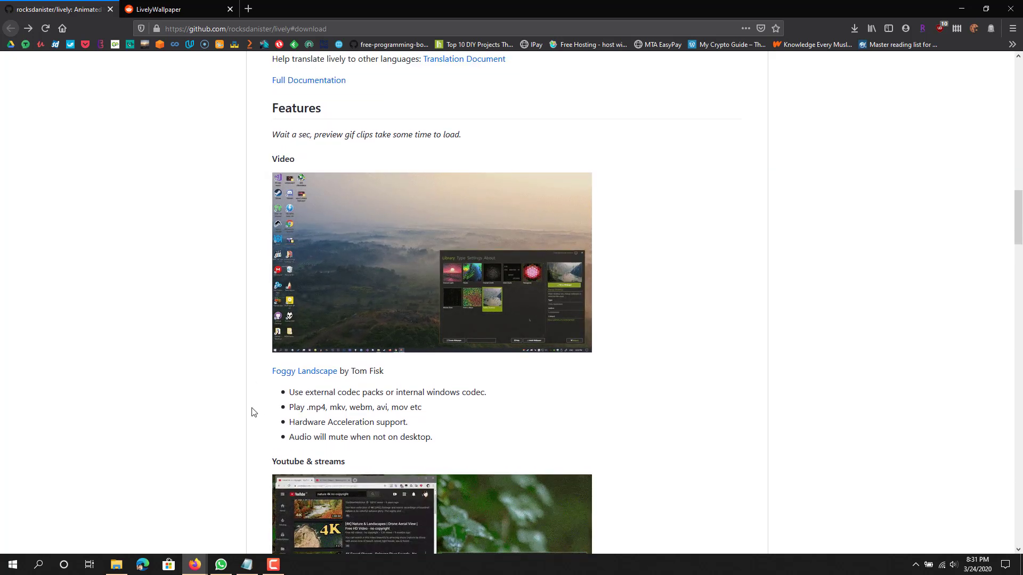
scroll(252, 408, "down", 4)
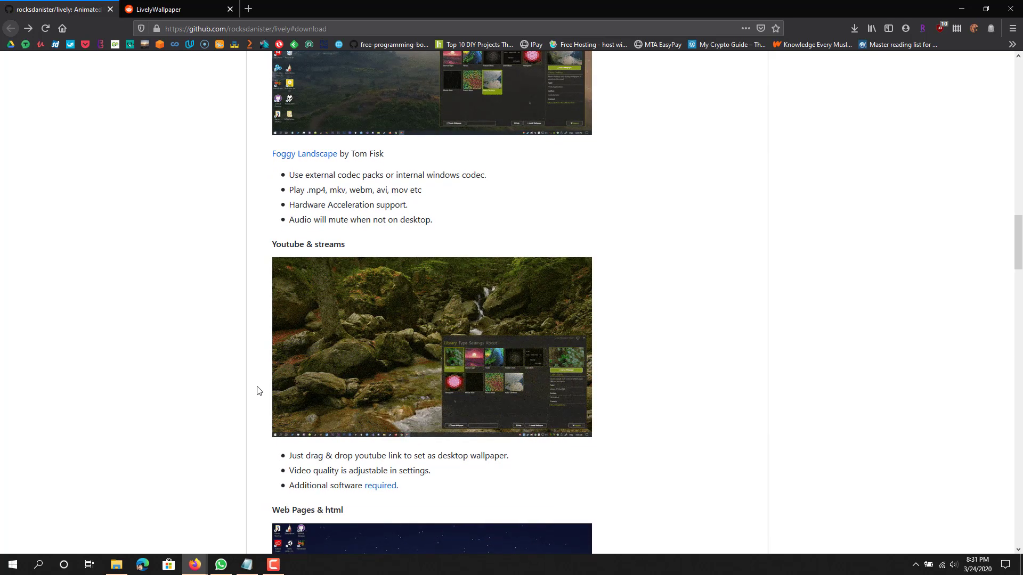
scroll(260, 394, "down", 4)
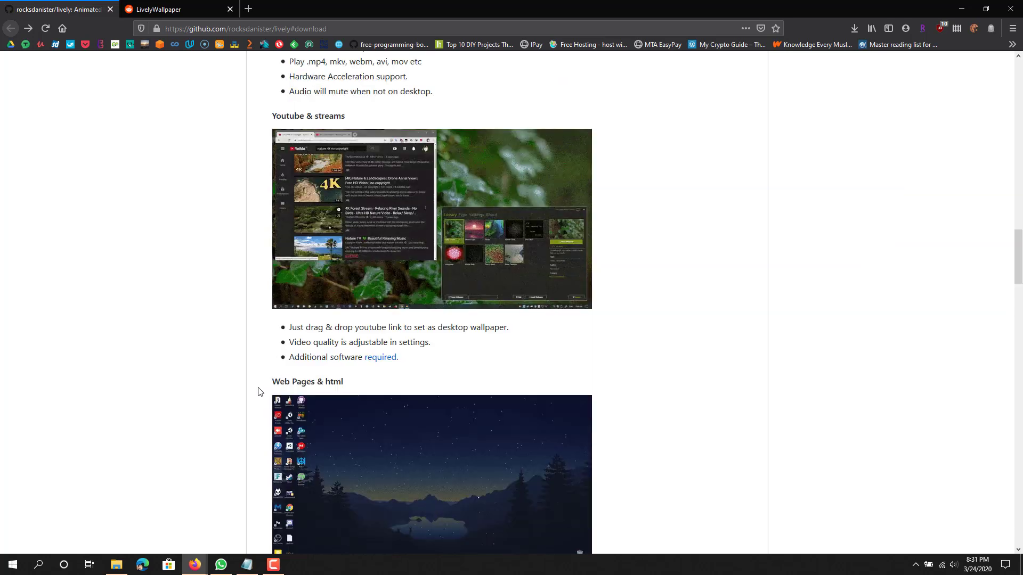
scroll(233, 373, "down", 1)
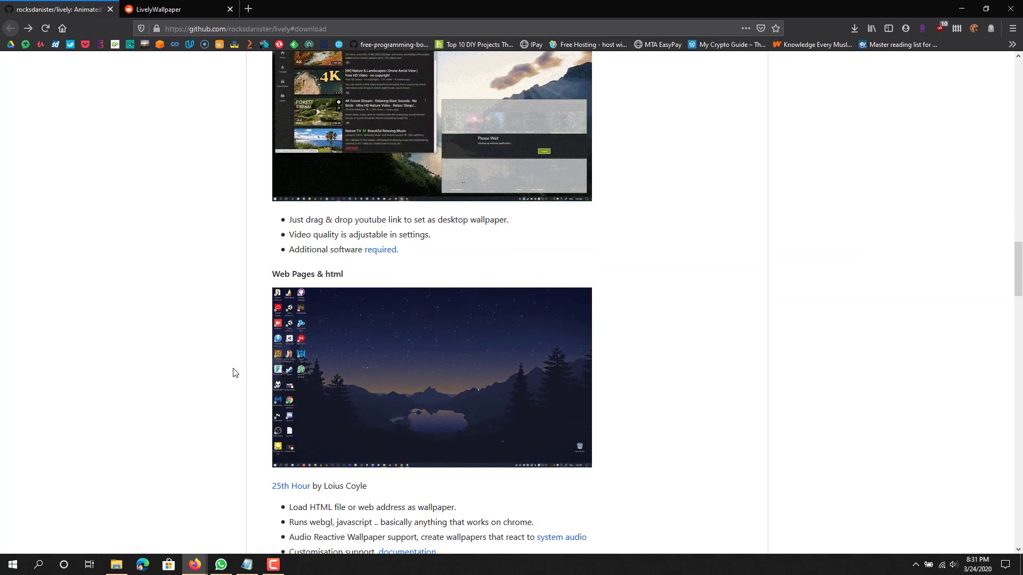
scroll(233, 368, "down", 5)
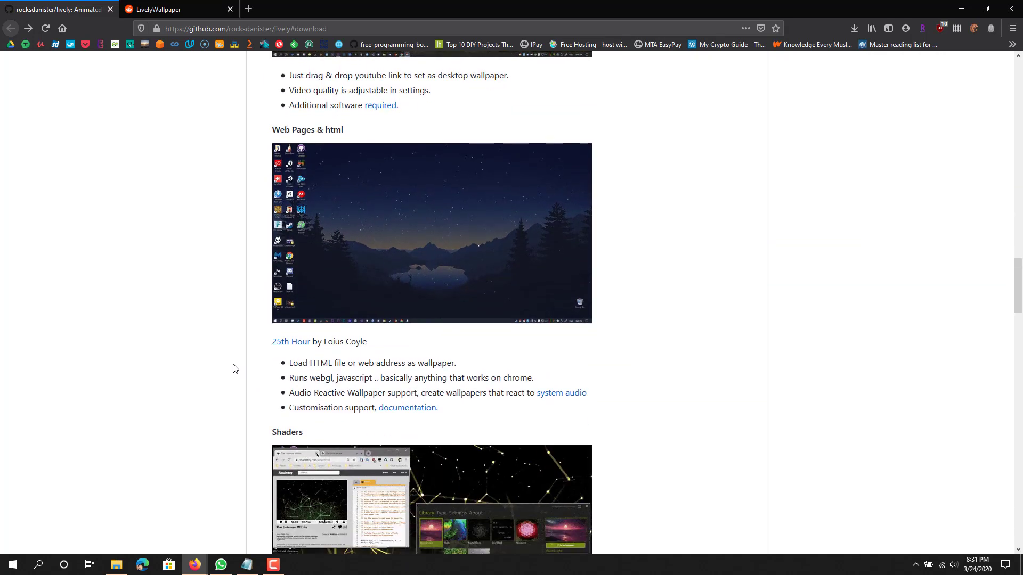
scroll(213, 394, "down", 5)
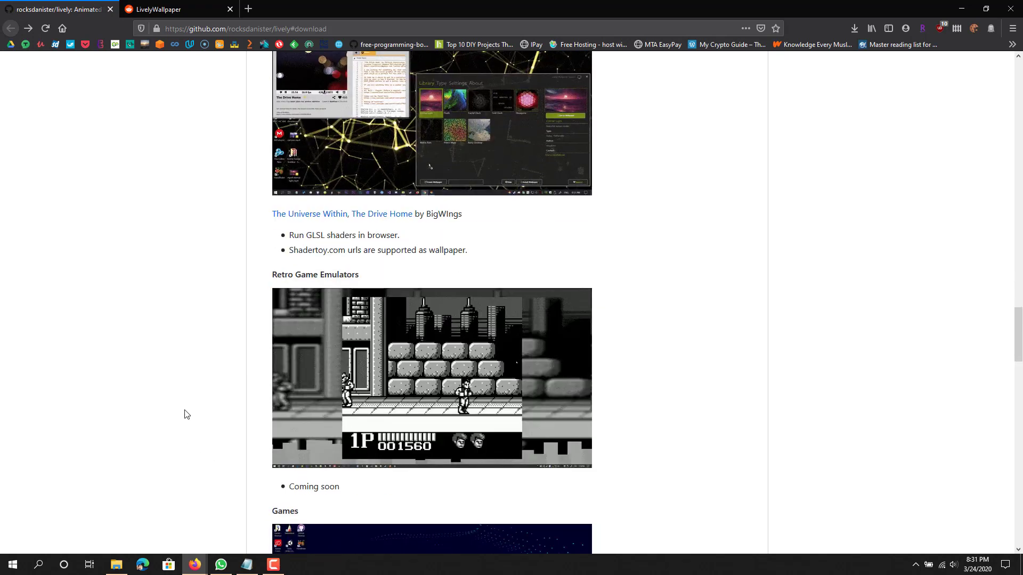
scroll(202, 346, "down", 2)
scroll(247, 302, "down", 9)
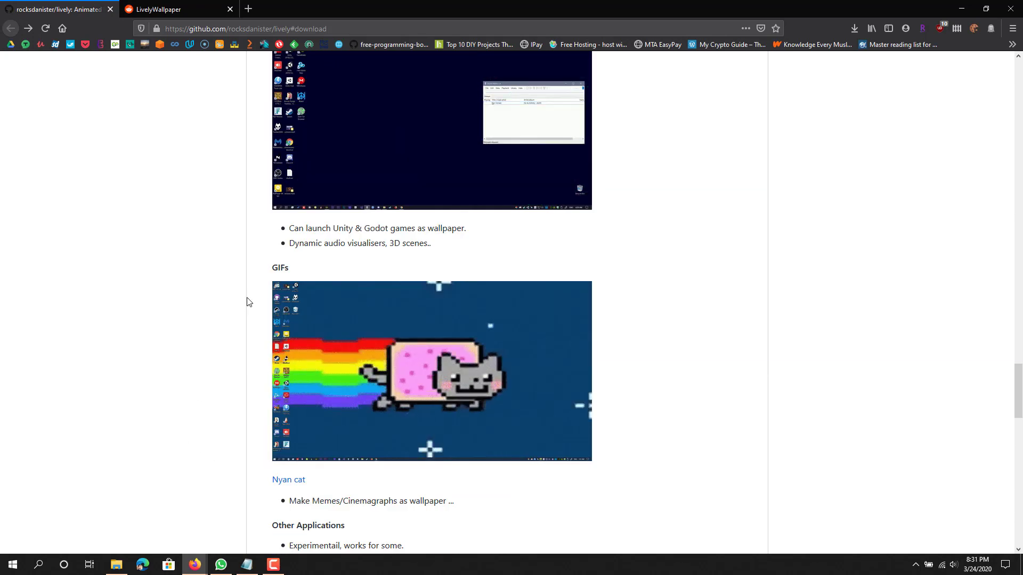
scroll(247, 302, "up", 4)
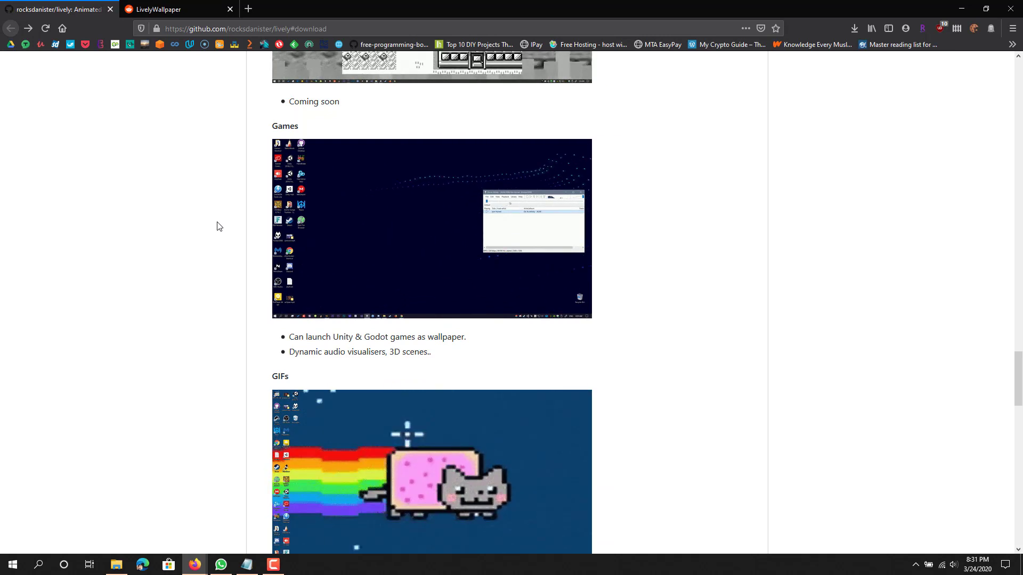
scroll(217, 228, "down", 6)
scroll(217, 228, "down", 12)
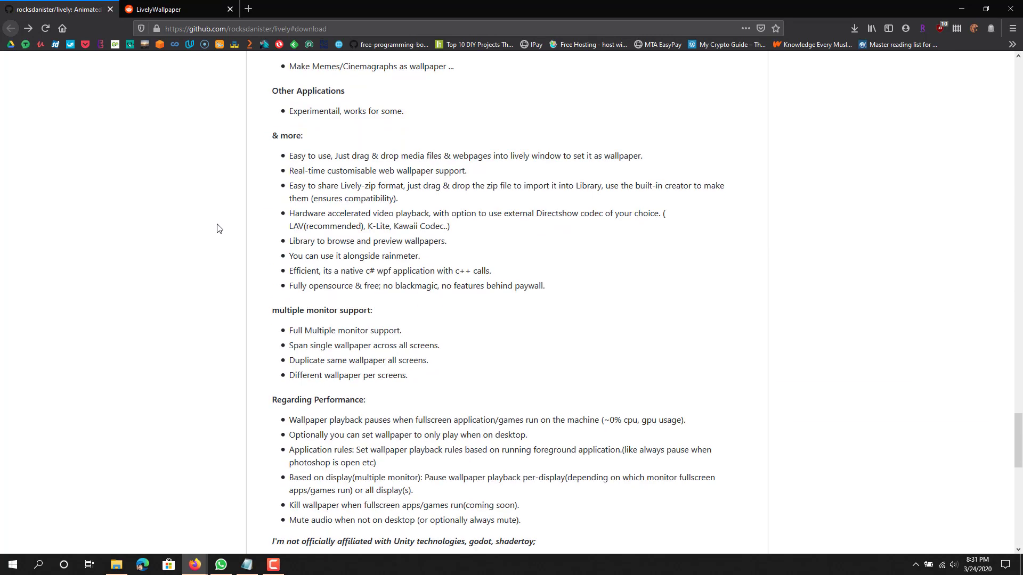
scroll(314, 202, "up", 3)
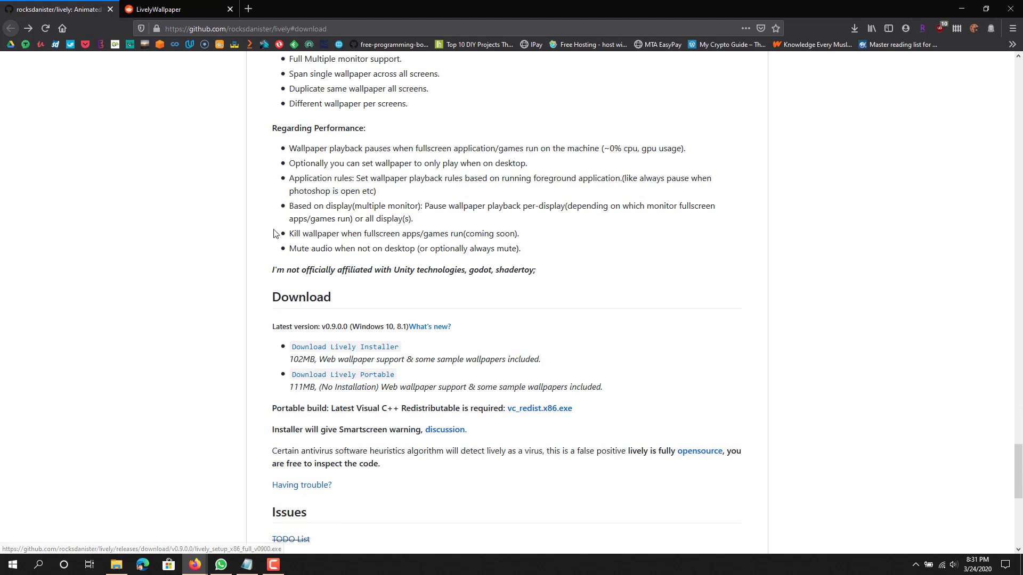
middle_click(192, 219)
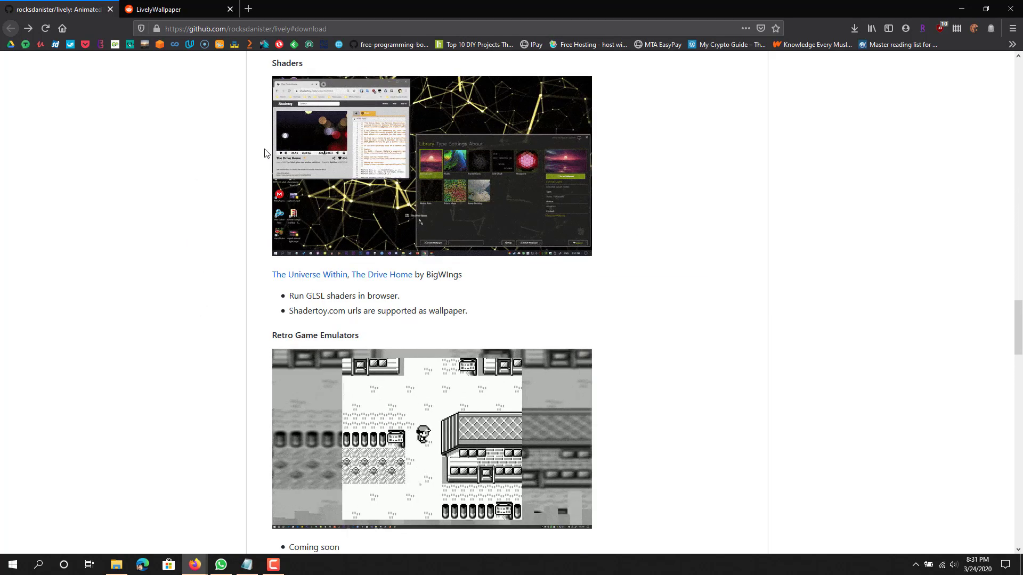
left_click(288, 245)
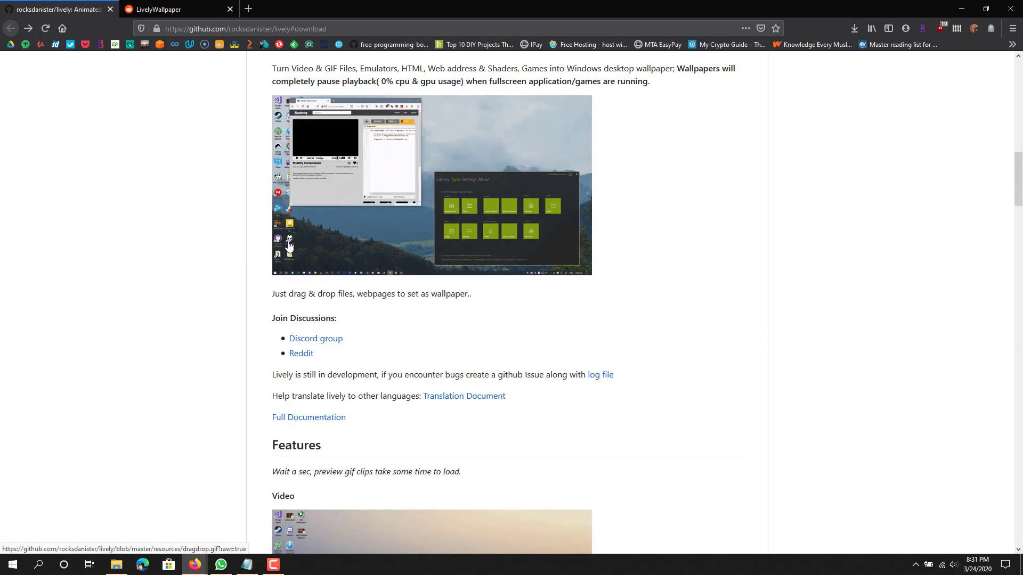
scroll(290, 255, "up", 10)
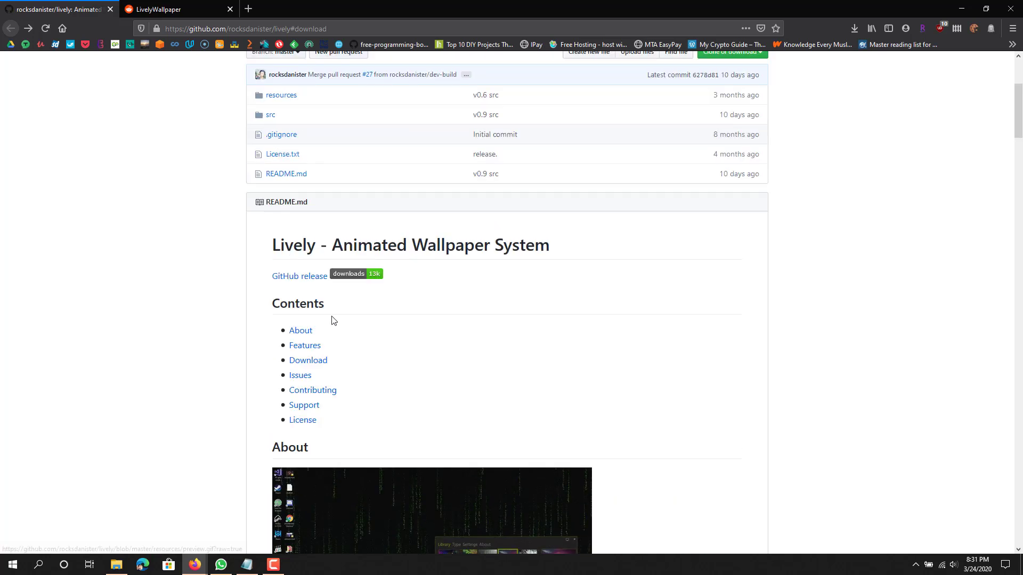
Jump to the README Download section and highlight the Visual C++ Redistributable requirement.
left_click(310, 363)
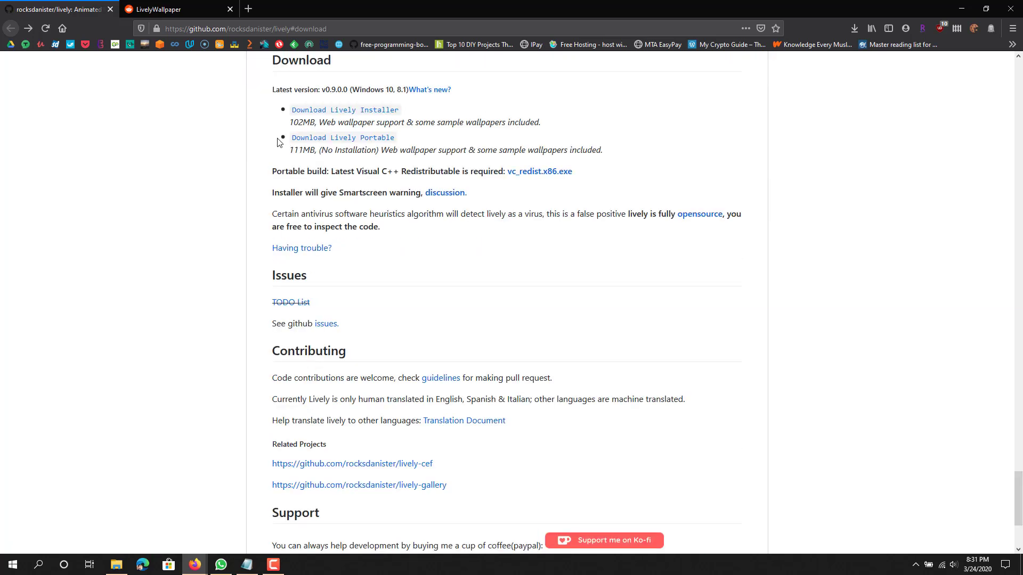
scroll(311, 266, "up", 5)
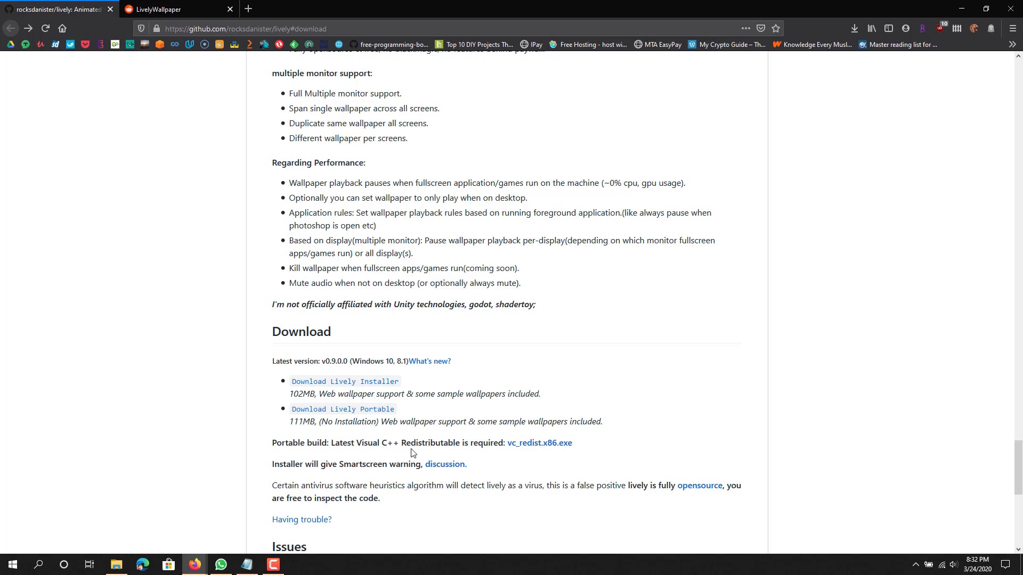
left_click_drag(330, 442, 484, 442)
left_click(439, 428)
Minimize Firefox, then select and deselect the Lively Wallpaper desktop shortcut.
left_click(959, 10)
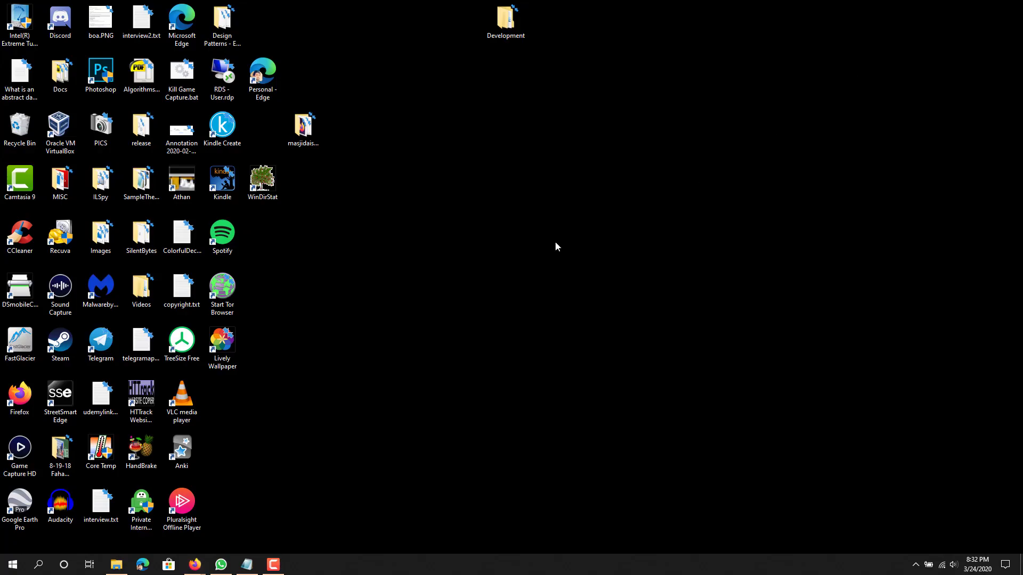
left_click(222, 344)
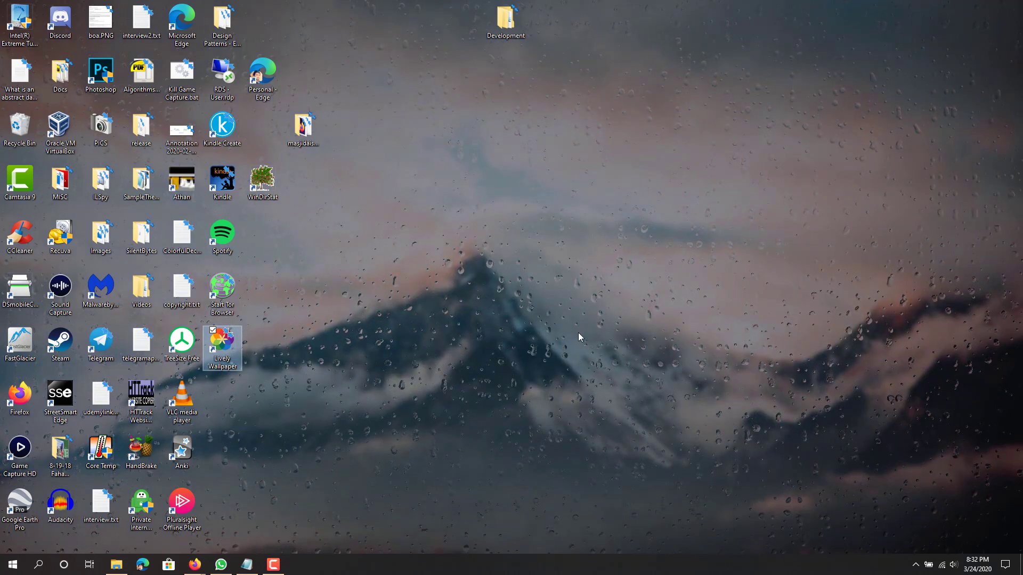
left_click(631, 291)
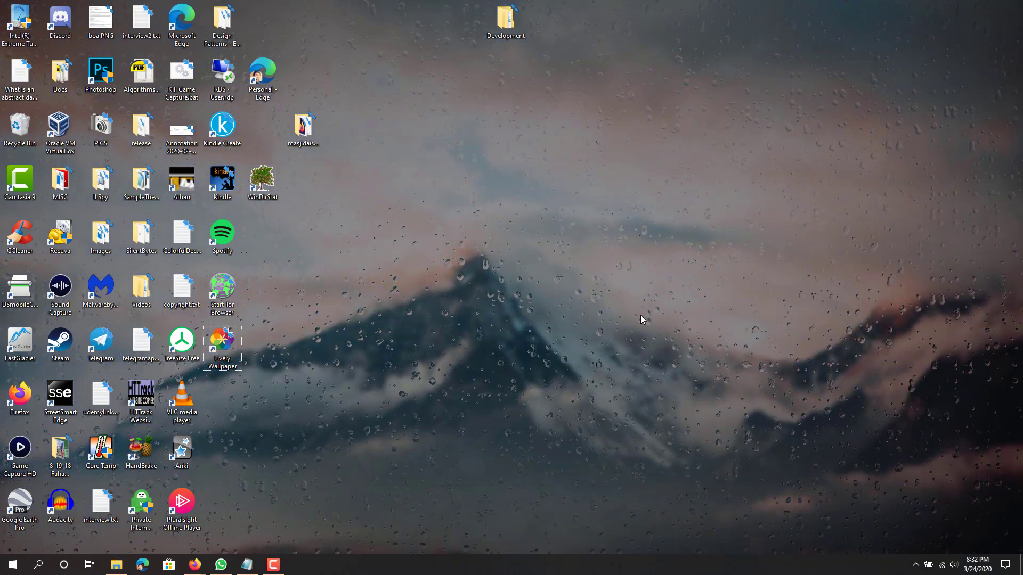
Open the Lively Wallpaper library from the system tray and view Calm Leaves' details.
left_click(913, 565)
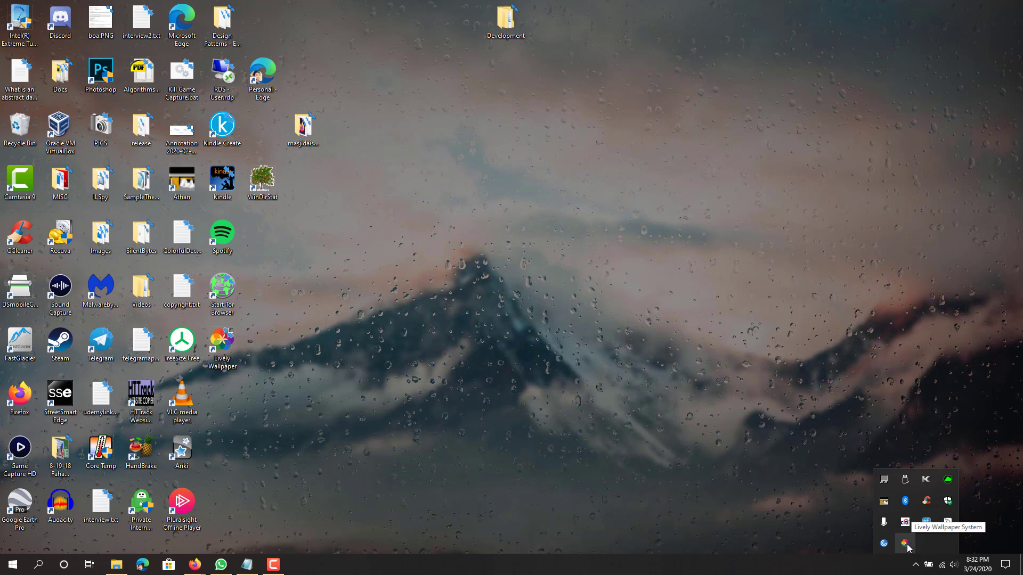
left_click(906, 544)
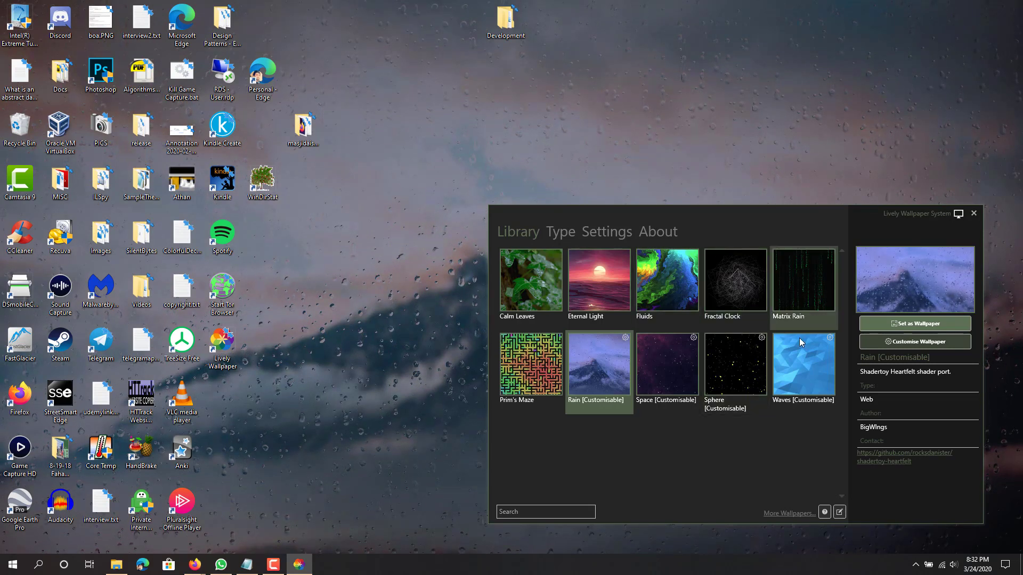
left_click(542, 280)
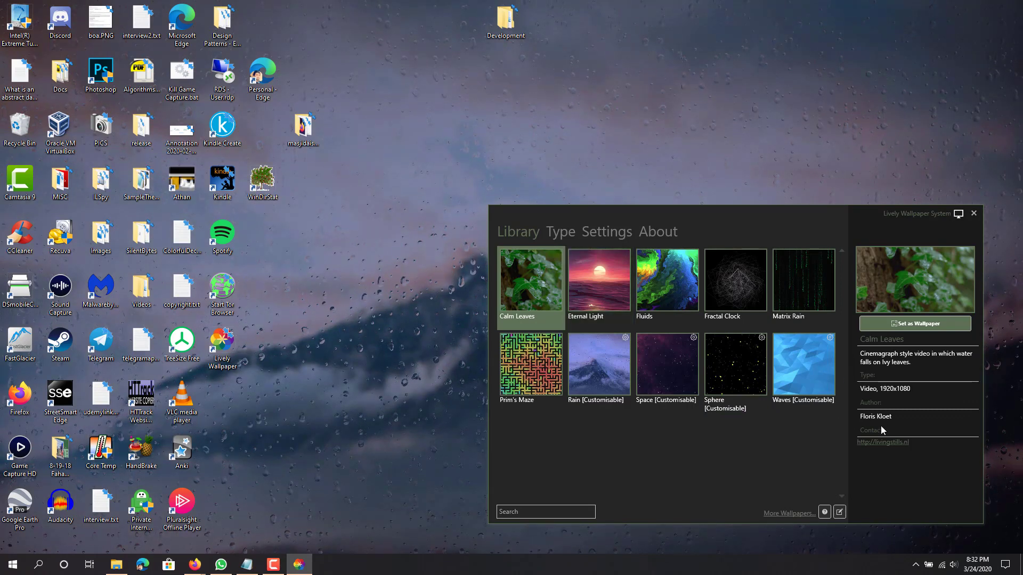
View the Waves, Eternal Light, Prim's Maze and Rain details, then reselect Calm Leaves.
left_click(803, 357)
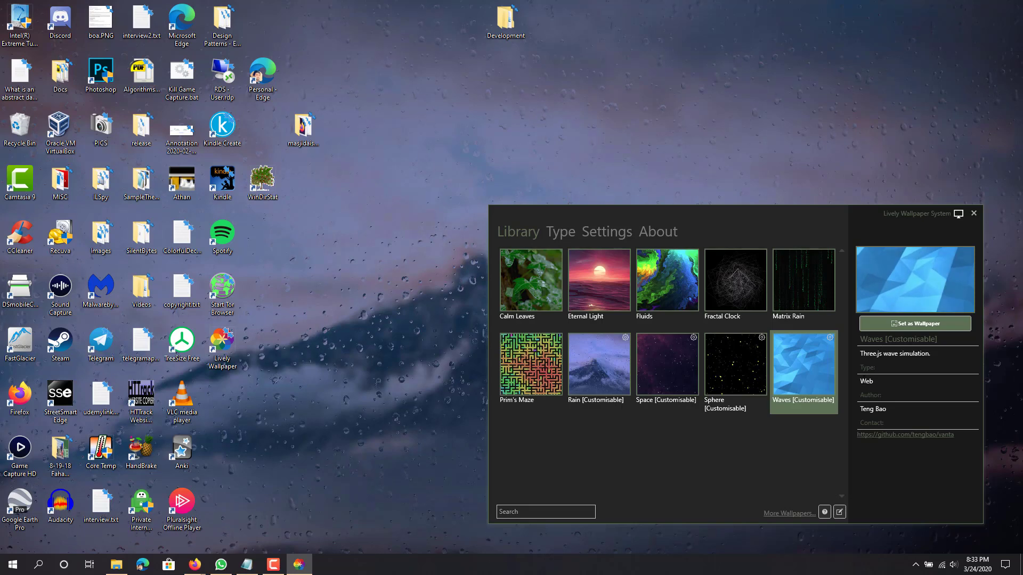
left_click(585, 280)
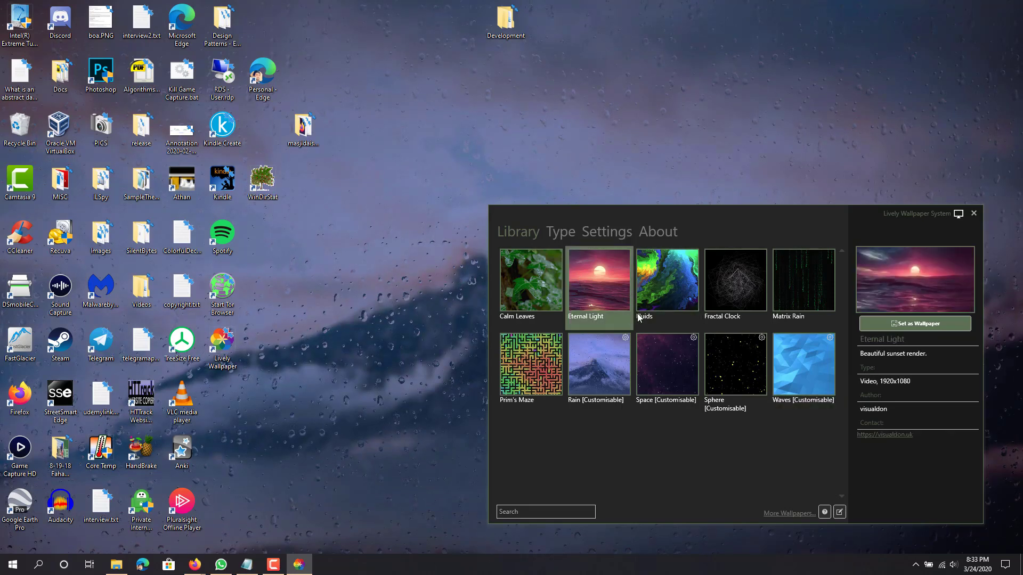
left_click(535, 271)
left_click(548, 349)
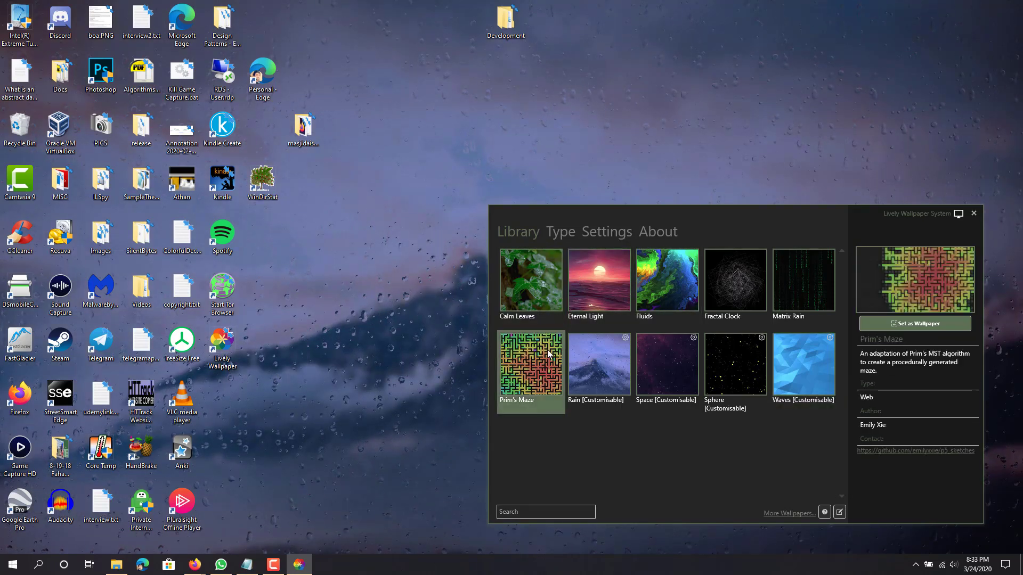
left_click(622, 365)
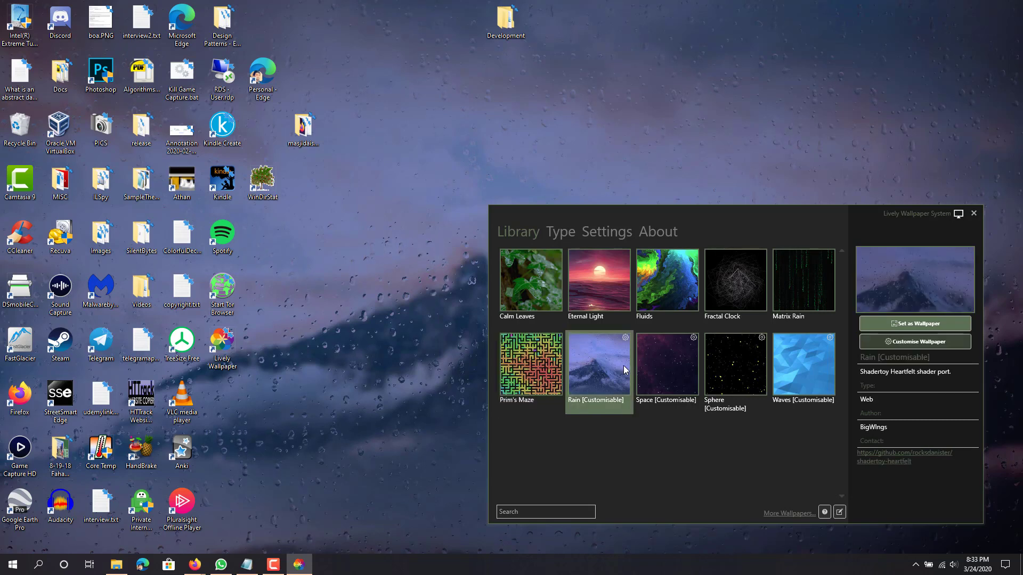
left_click(537, 286)
Set Calm Leaves as the wallpaper on DISPLAY2 and close the library window.
left_click(911, 326)
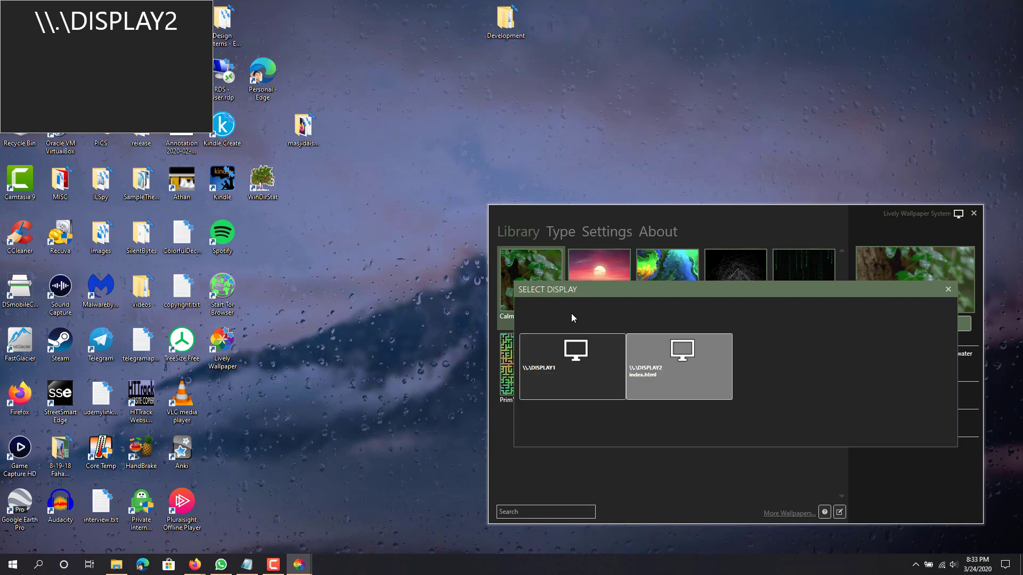
left_click(666, 367)
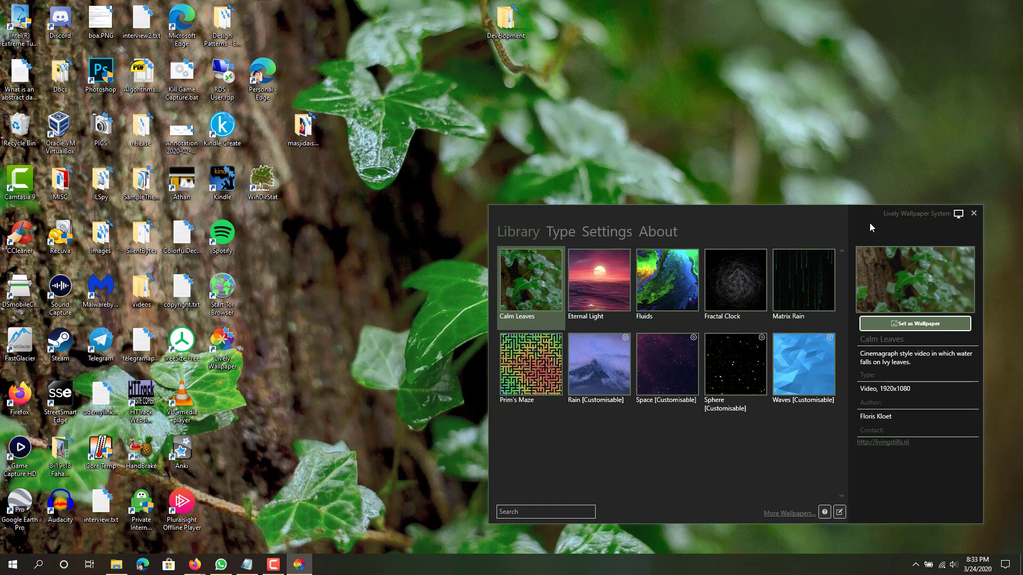
left_click(974, 214)
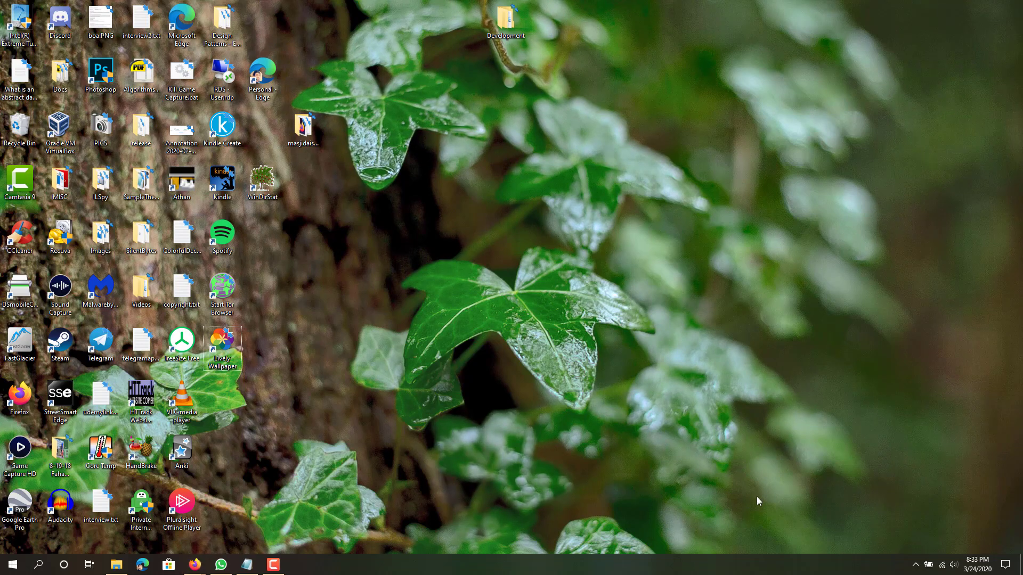
Reopen the library from the tray and set Prim's Maze as wallpaper on DISPLAY2.
left_click(916, 565)
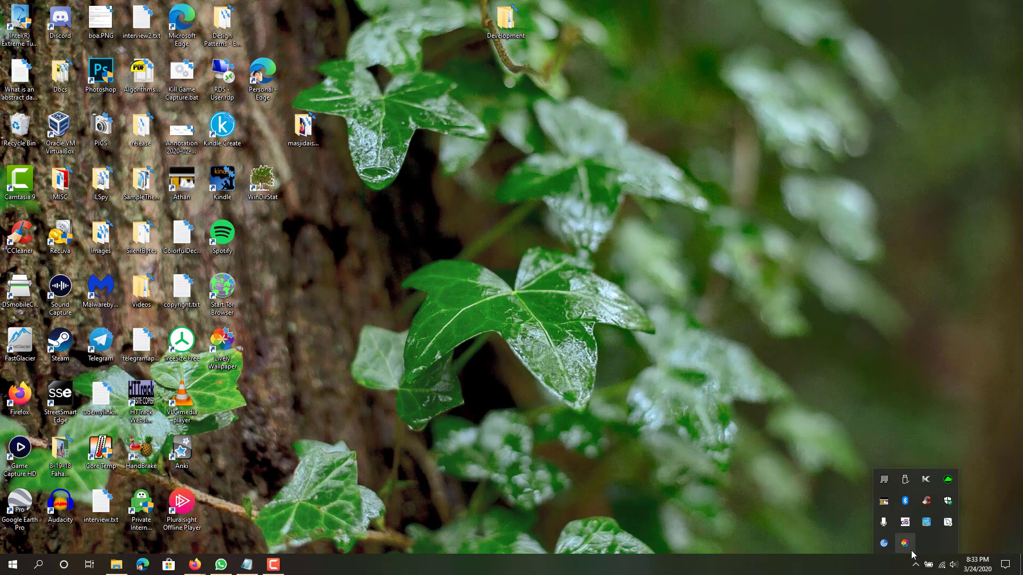
left_click(908, 545)
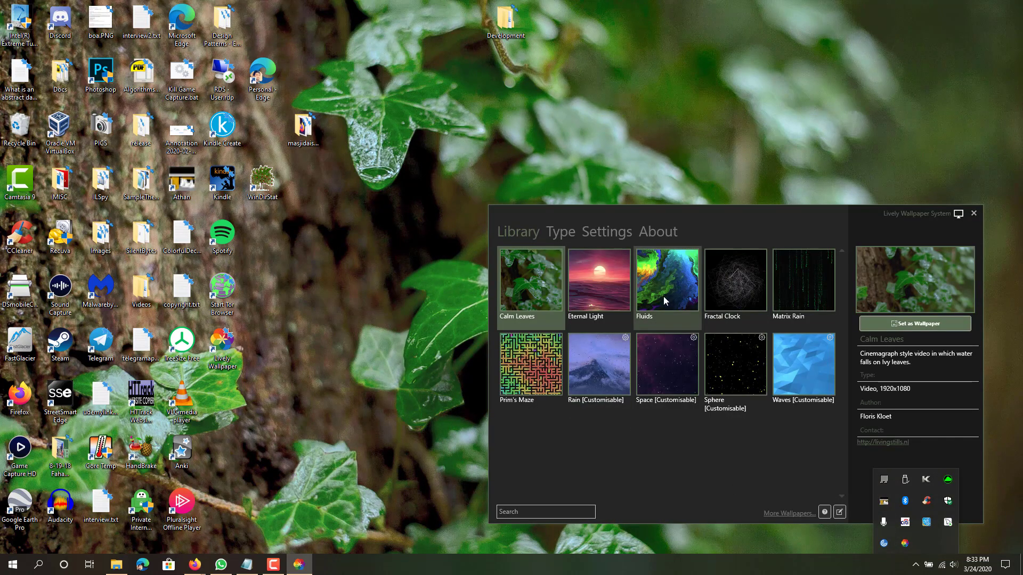
left_click(555, 371)
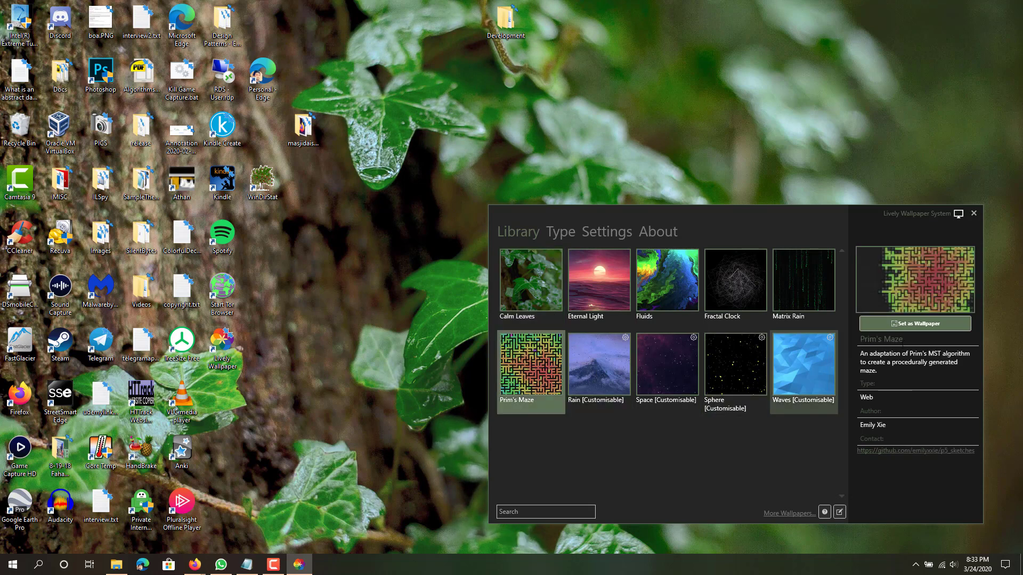
left_click(926, 327)
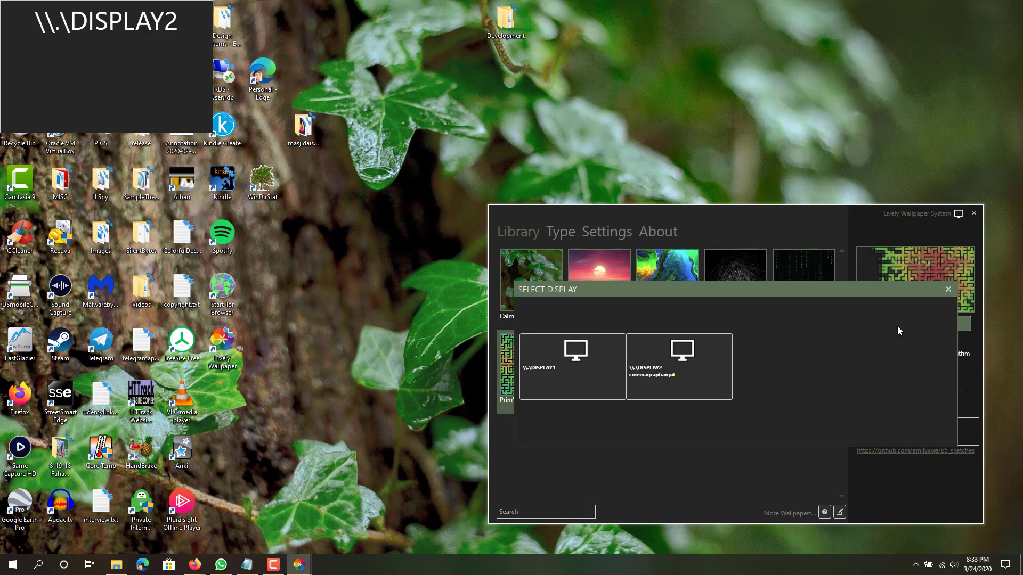
left_click(716, 374)
Close the Lively library window, then reopen it from the system tray.
left_click(820, 215)
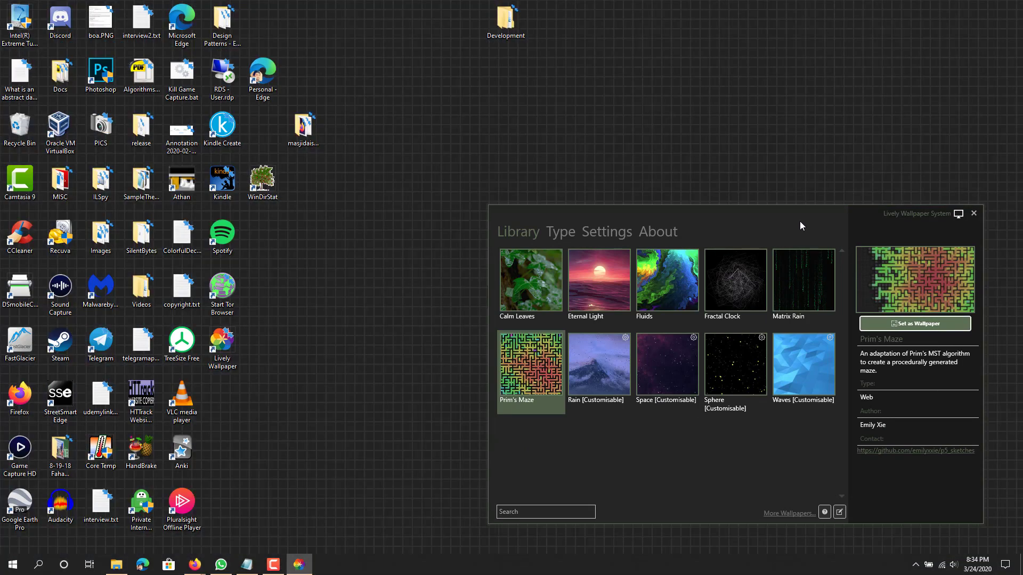
left_click(973, 214)
left_click_drag(698, 251, 521, 306)
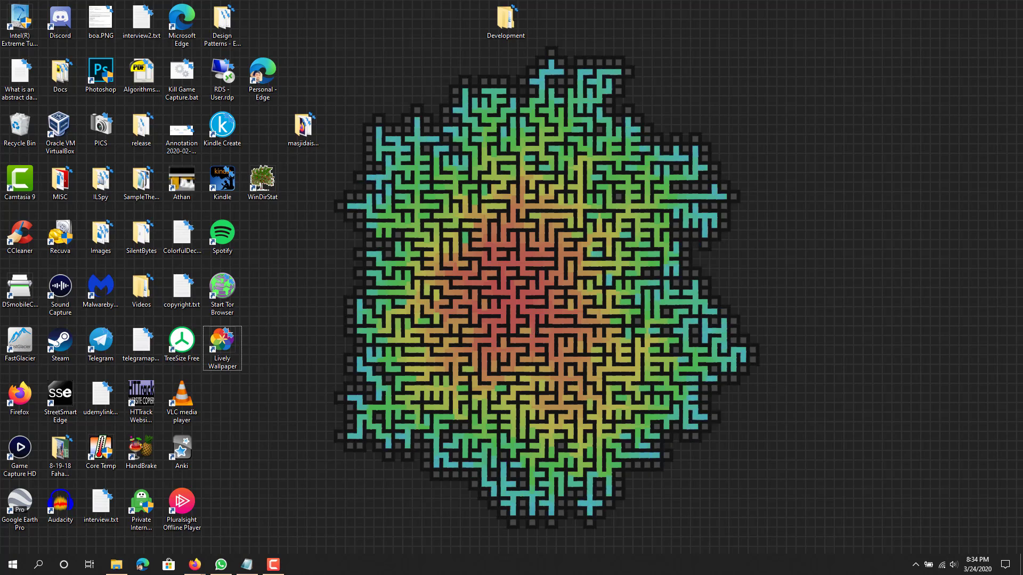
left_click(916, 564)
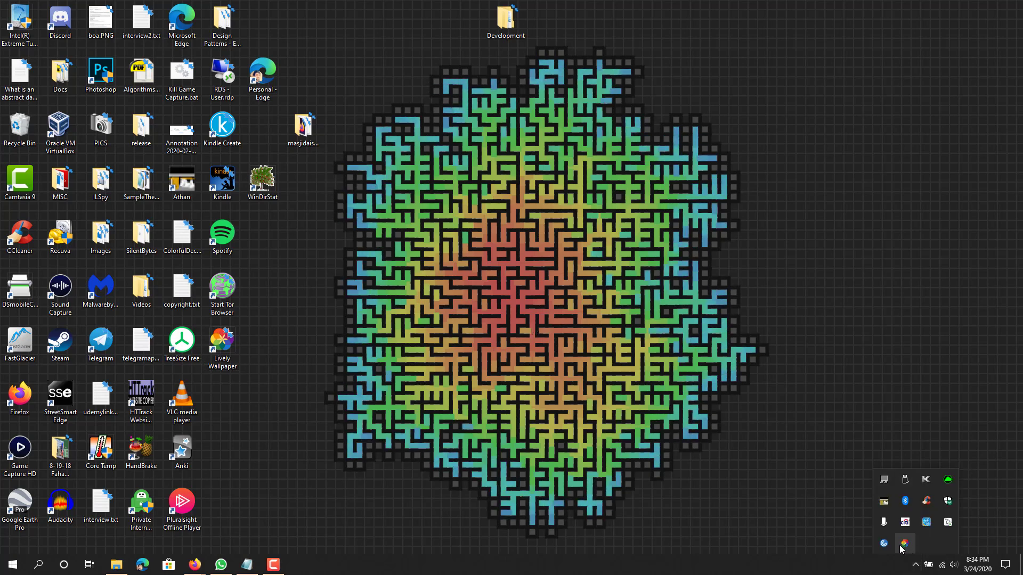
double_click(904, 544)
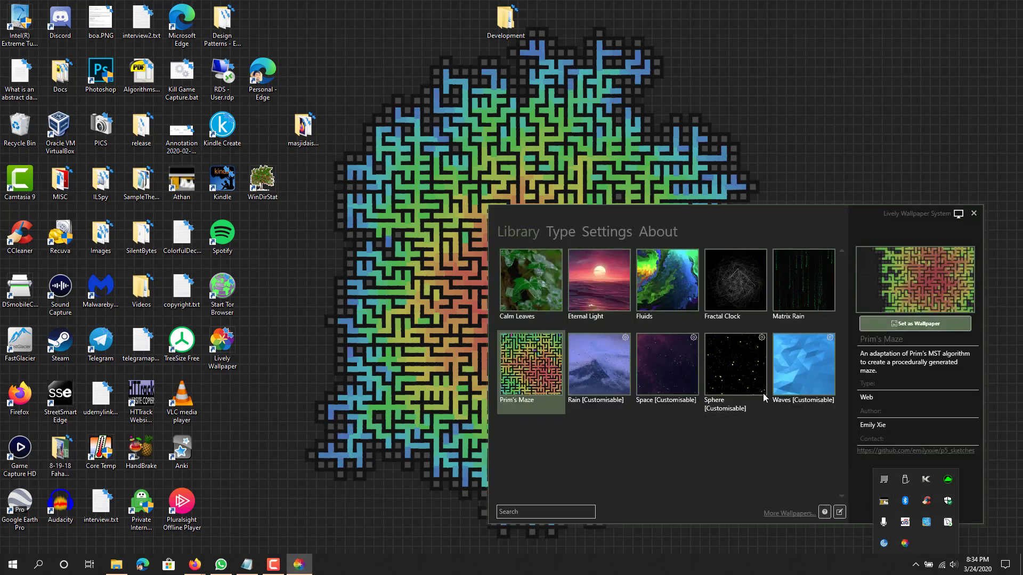
Return to Firefox's LivelyWallpaper subreddit tab and scroll through its top posts.
mouse_move(197, 566)
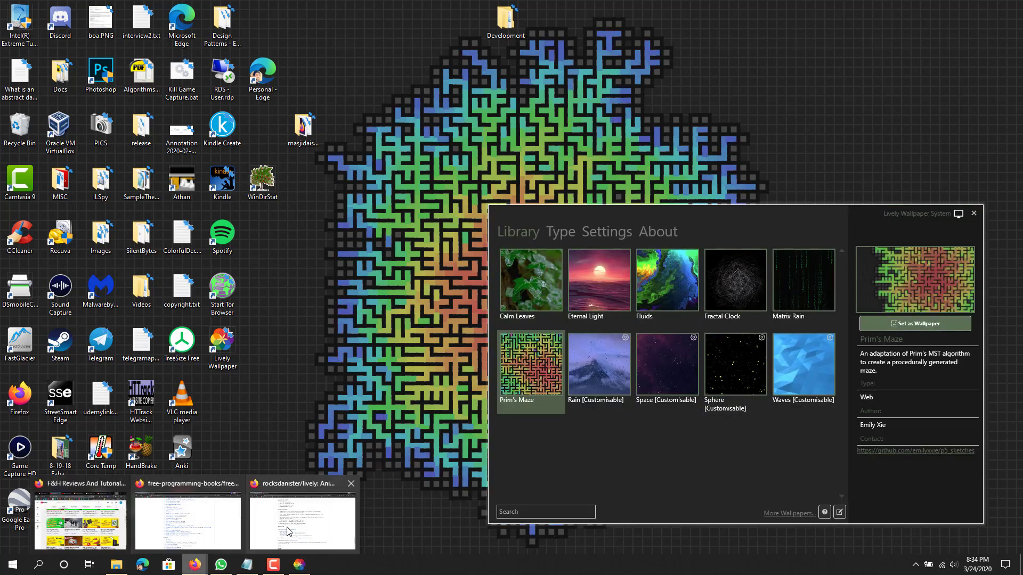
left_click(308, 525)
left_click(191, 5)
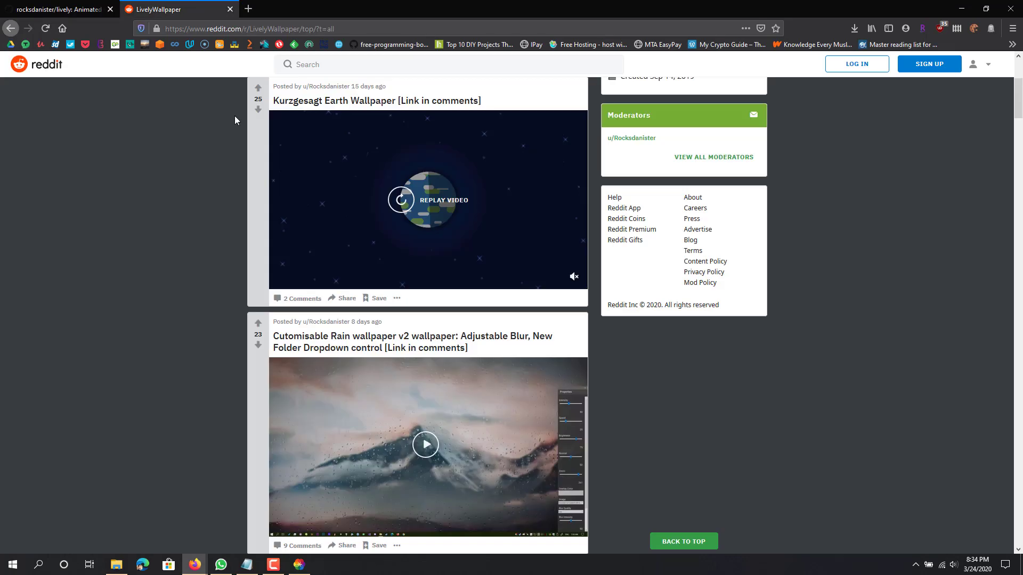
scroll(219, 167, "up", 5)
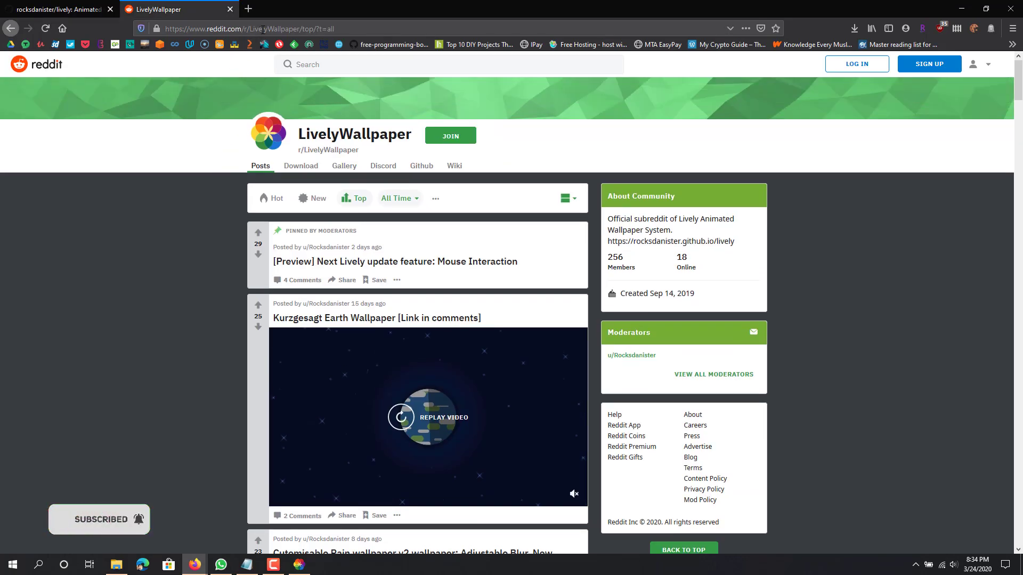
scroll(226, 274, "down", 15)
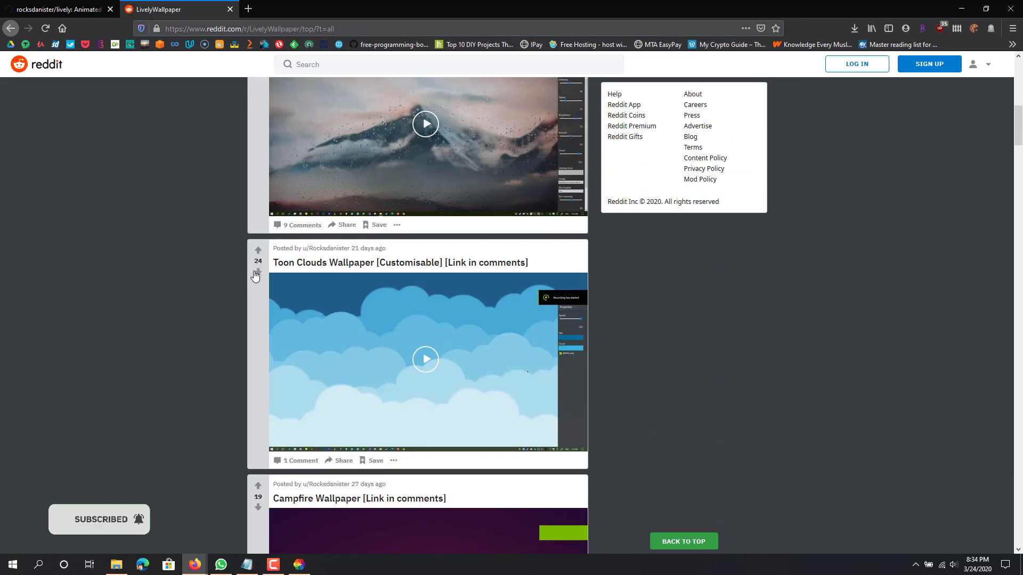
scroll(212, 319, "up", 3)
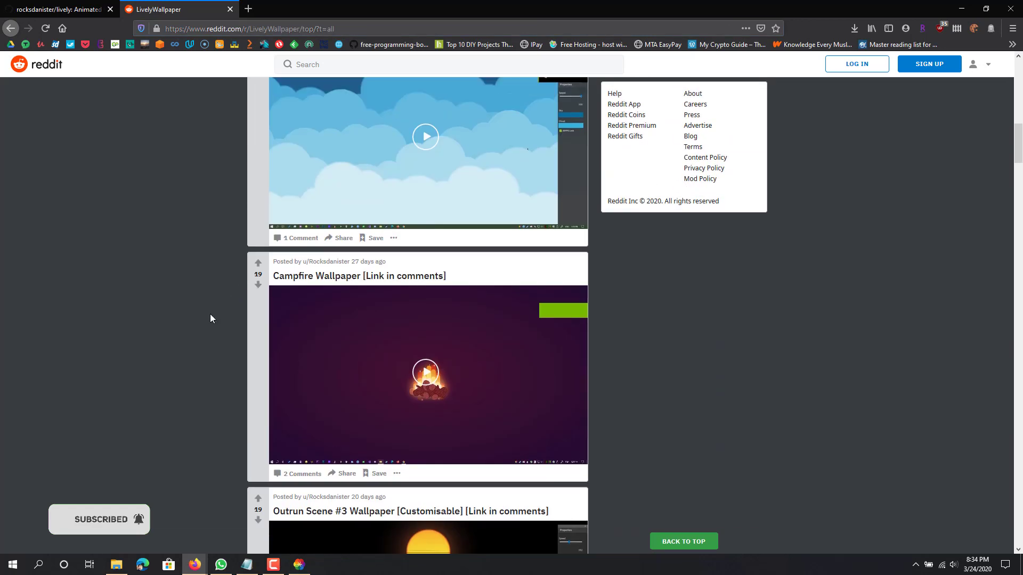
scroll(213, 303, "up", 1)
scroll(213, 301, "down", 12)
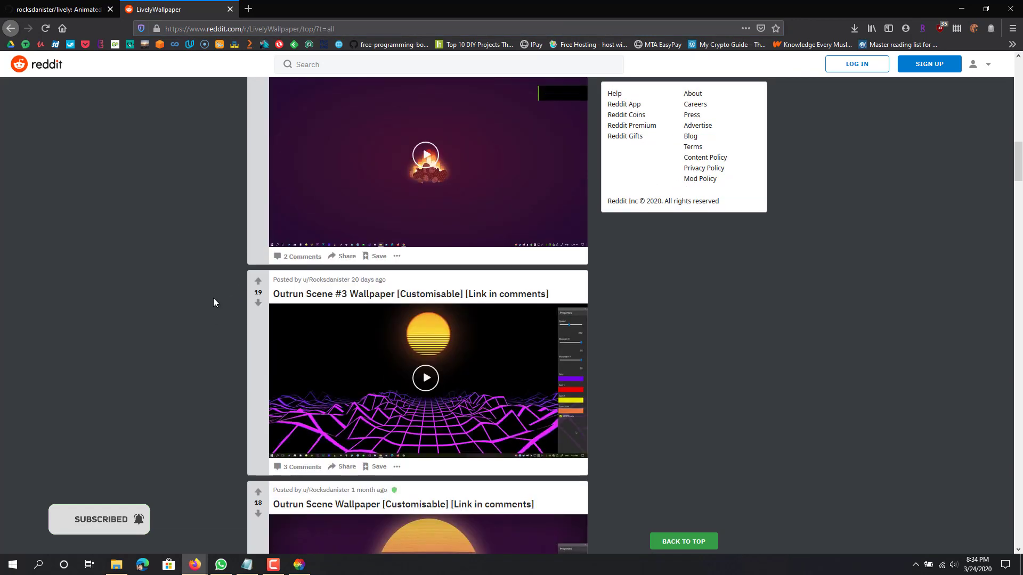
scroll(212, 304, "down", 6)
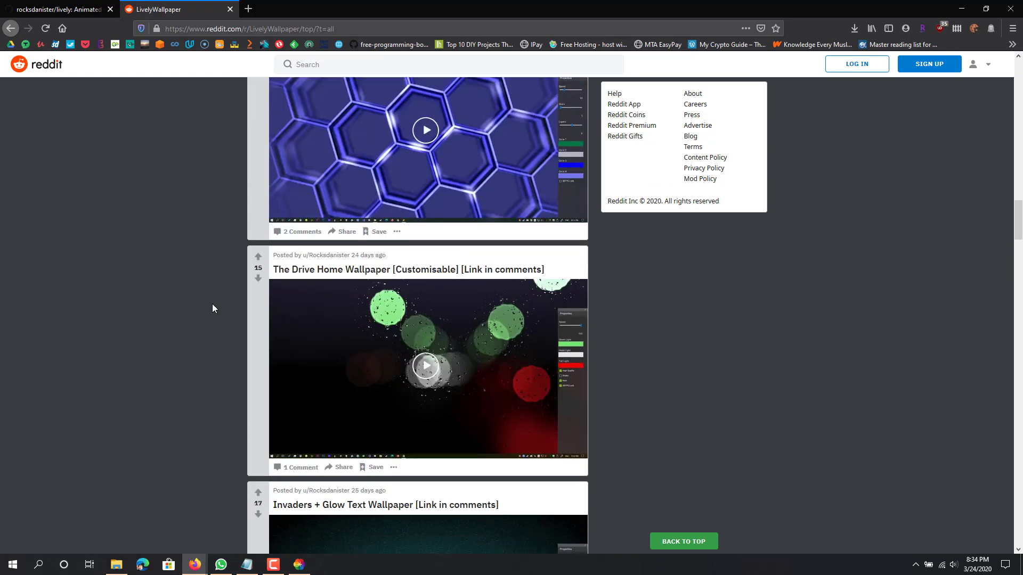
scroll(211, 314, "down", 6)
scroll(209, 312, "up", 7)
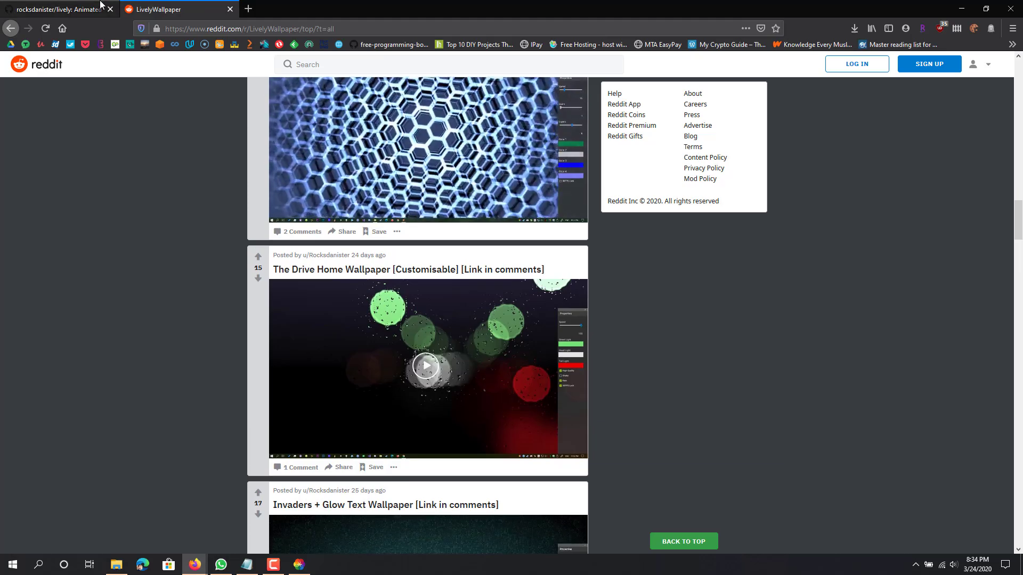
Minimize Firefox and close the Lively Wallpaper library window.
left_click(957, 5)
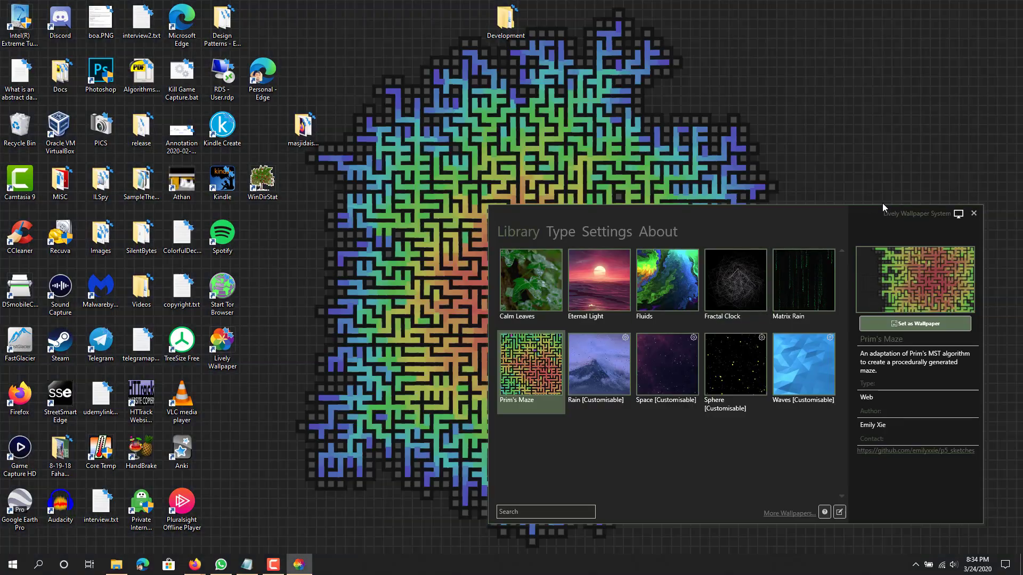
left_click(977, 213)
left_click_drag(938, 205, 874, 253)
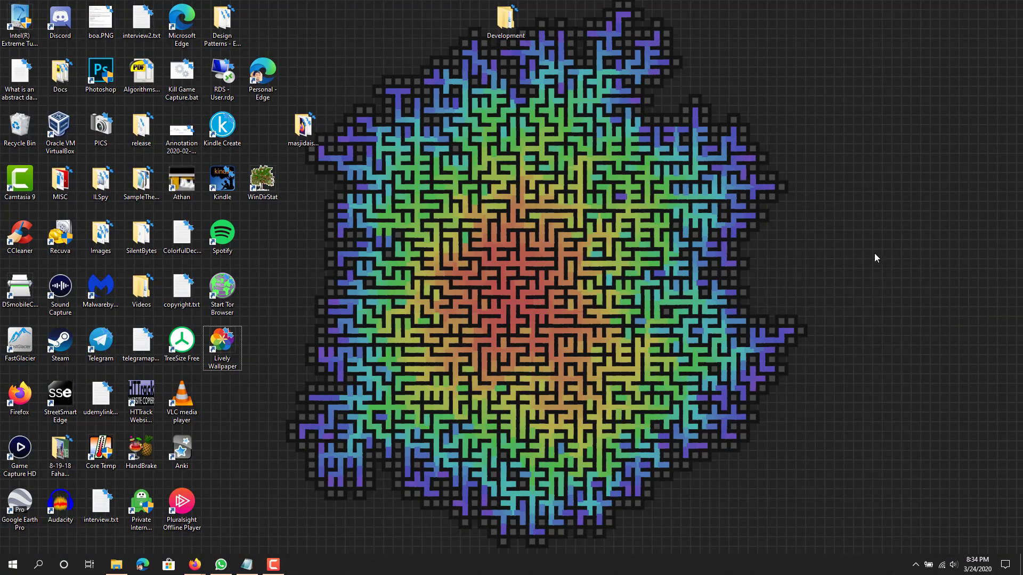